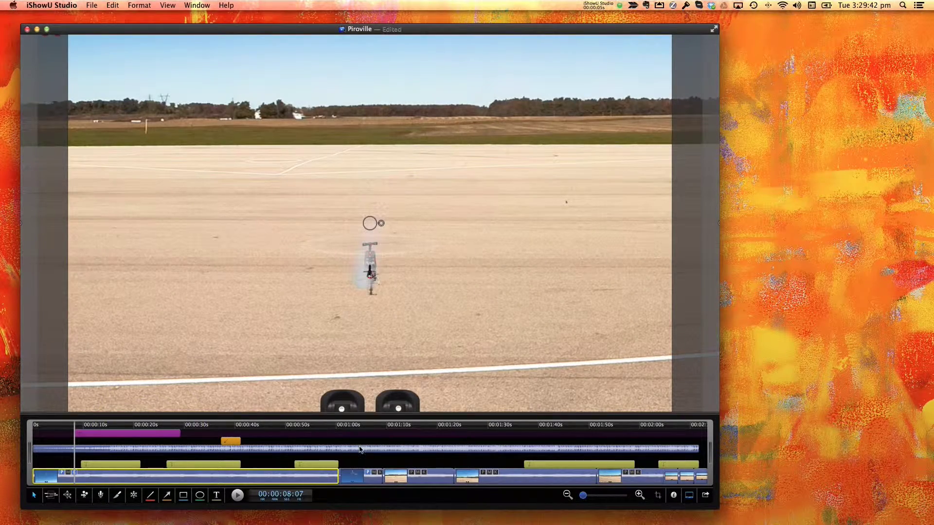
# Open the Properties inspector for the Piroville project
pyautogui.click(674, 495)
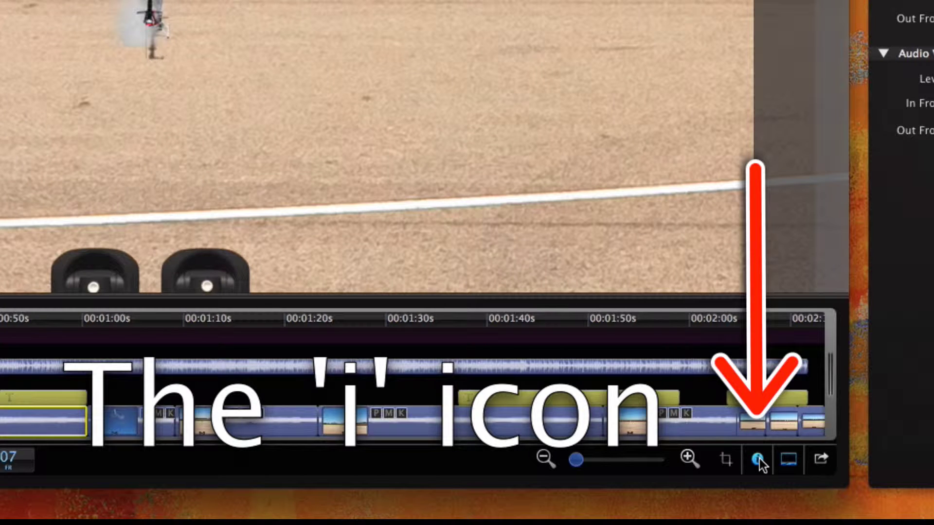
# Compare the caption and video clip properties, then marquee-select both to show Multiple Values
pyautogui.click(572, 401)
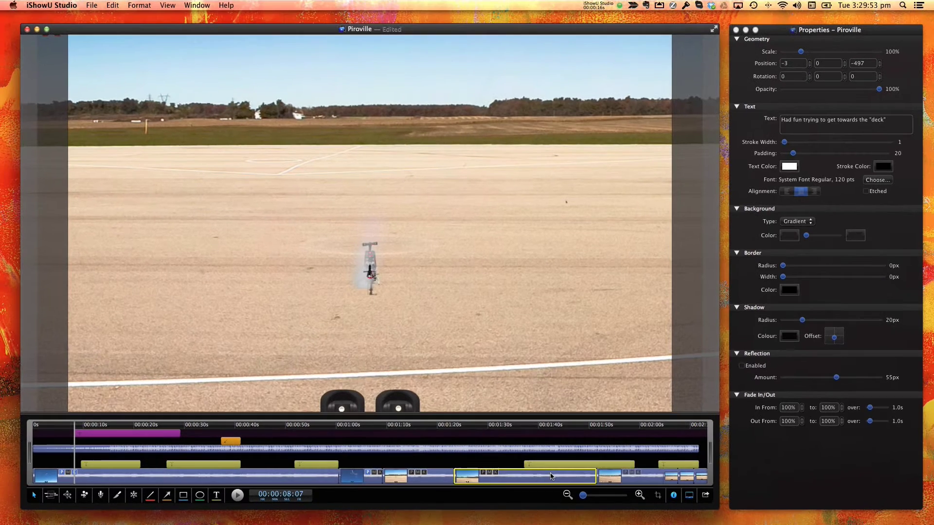
pyautogui.click(552, 476)
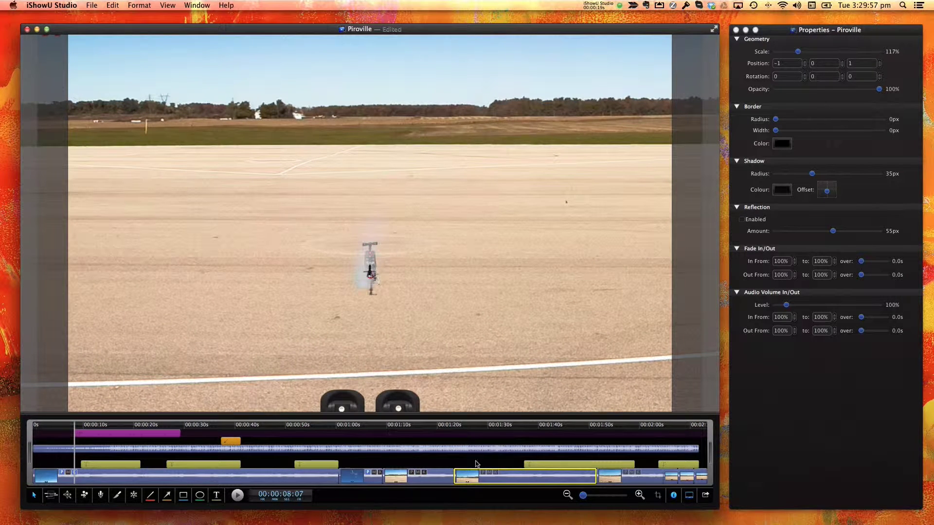
pyautogui.click(330, 466)
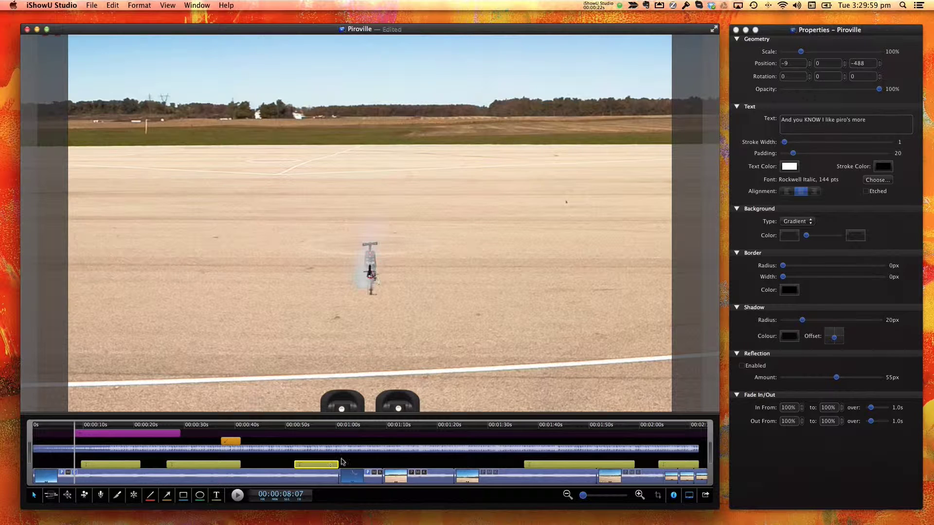
pyautogui.click(501, 460)
pyautogui.moveTo(501, 460); pyautogui.dragTo(533, 475)
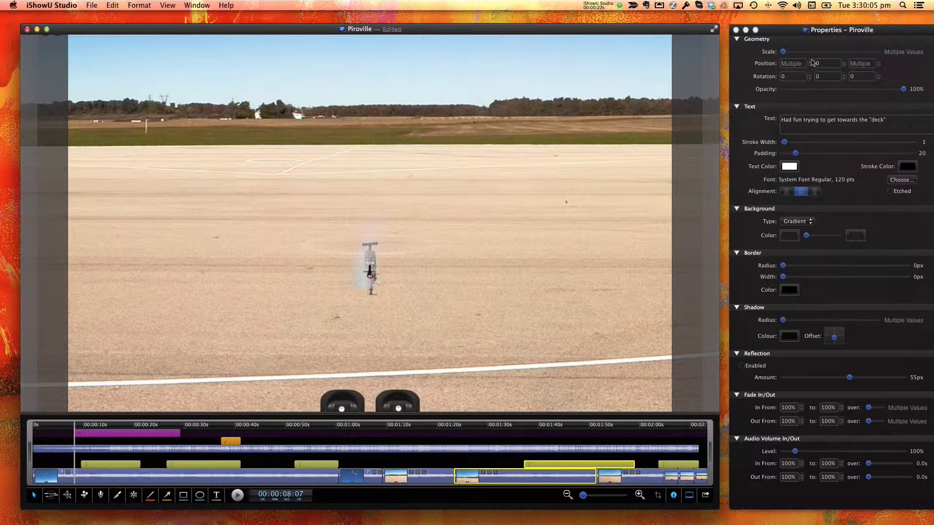
pyautogui.moveTo(788, 31); pyautogui.dragTo(769, 28)
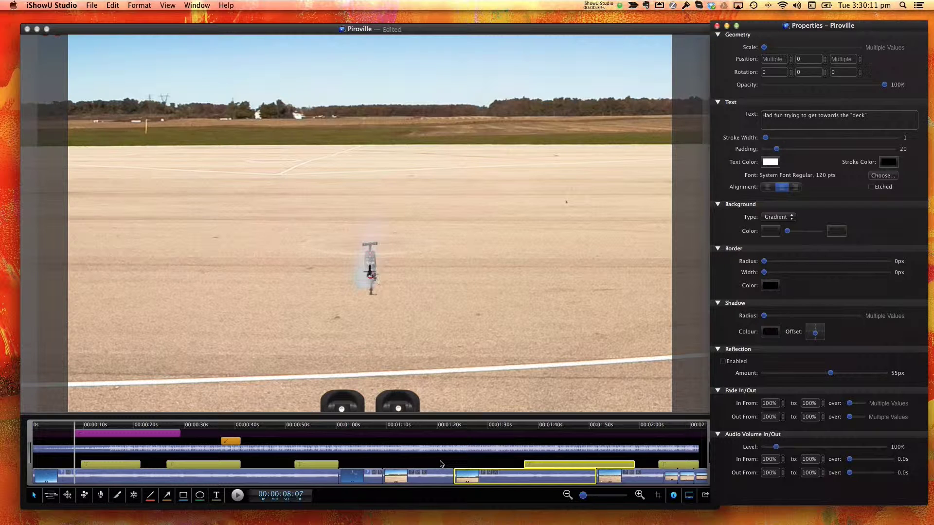
# At 00:01:41:27, replace the caption text with 'Example of changing text property'
pyautogui.click(810, 123)
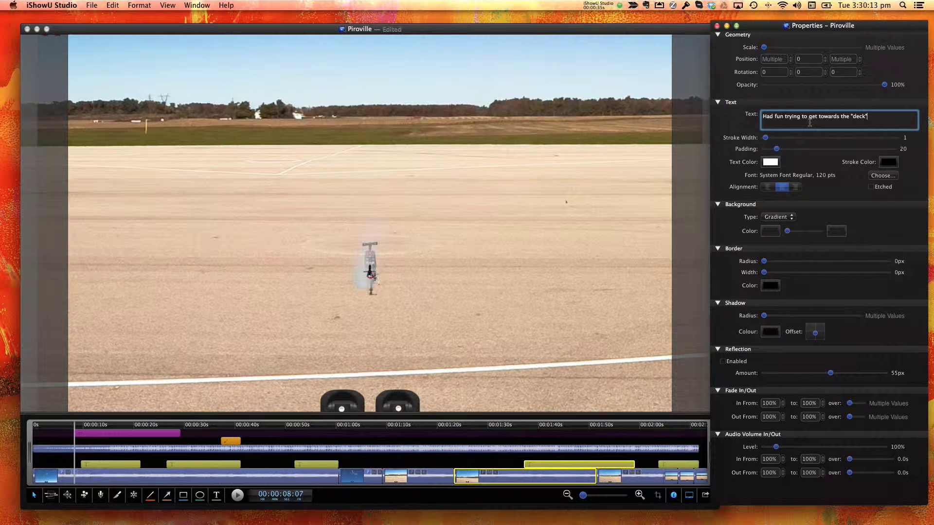
pyautogui.click(549, 428)
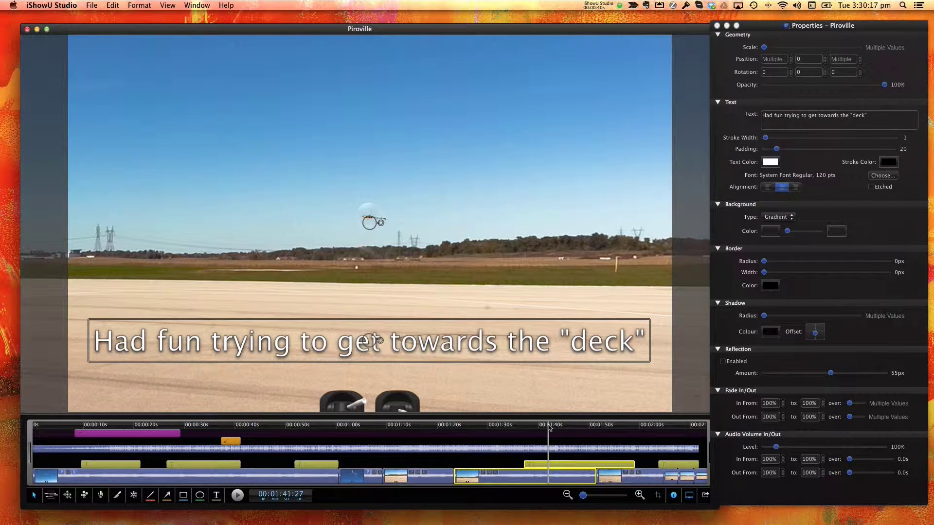
pyautogui.click(837, 115)
pyautogui.moveTo(883, 116); pyautogui.dragTo(746, 104)
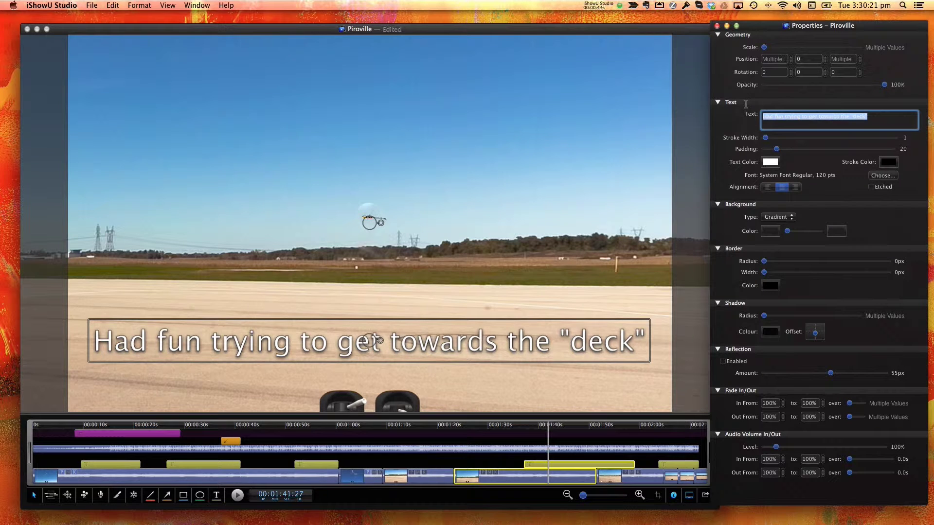
pyautogui.write('Example of chanig')
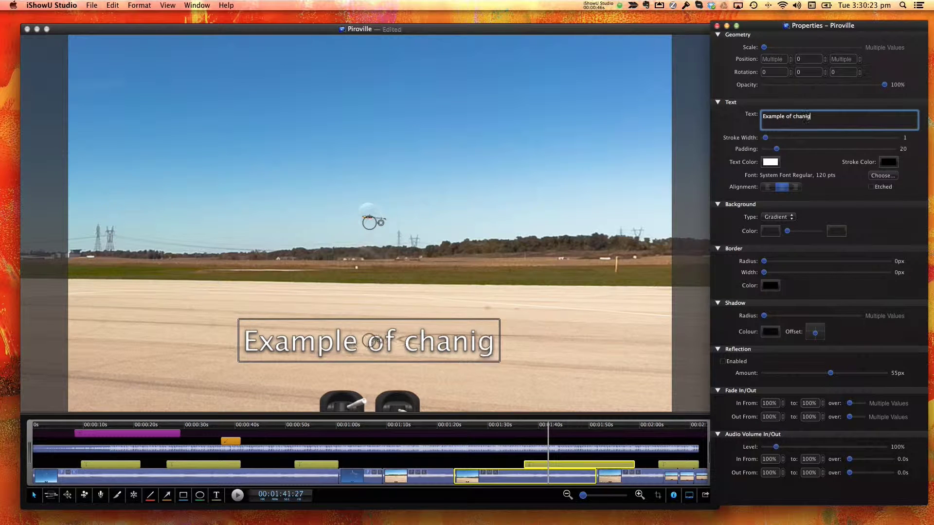
pyautogui.press('BackSpace')
pyautogui.press('BackSpace')
pyautogui.write('ging text')
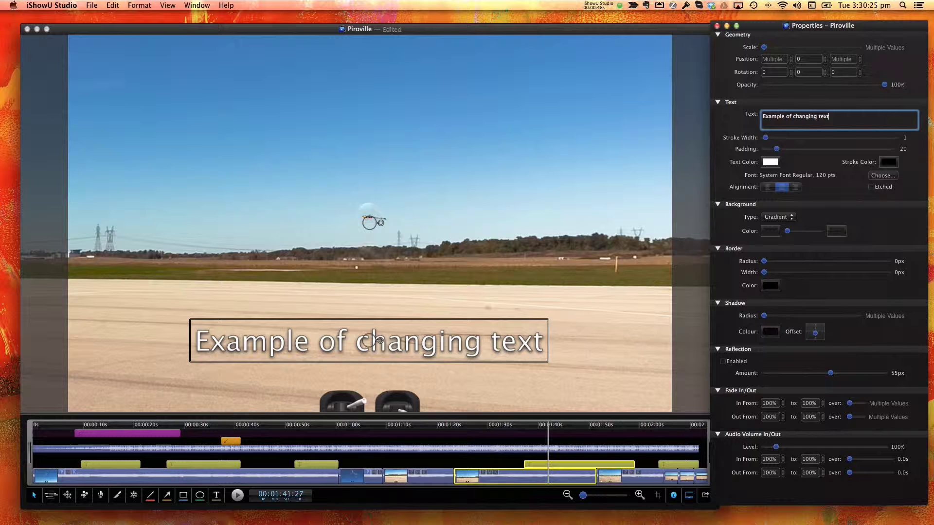
pyautogui.write(' property')
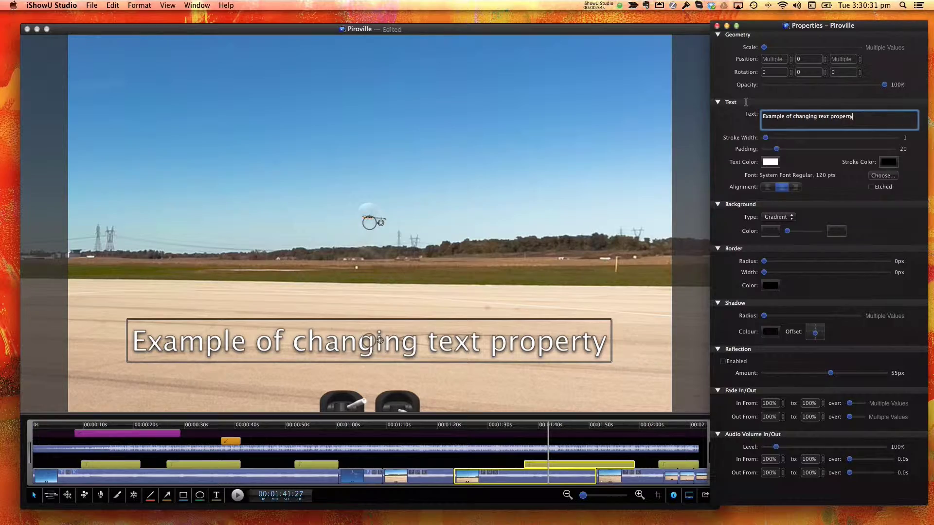
pyautogui.press('Escape')
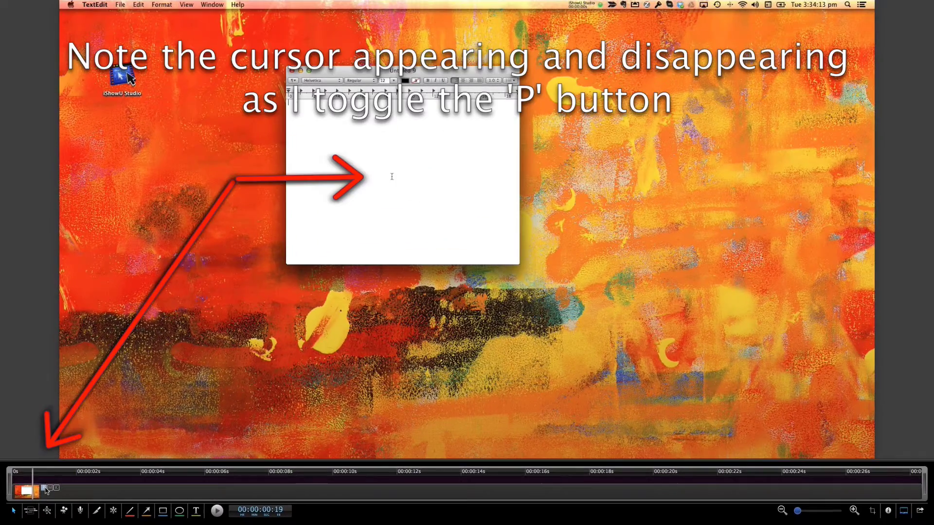
# Toggle the TextEdit clip's P badge off and on repeatedly, ending with the pointer visible
pyautogui.click(78, 446)
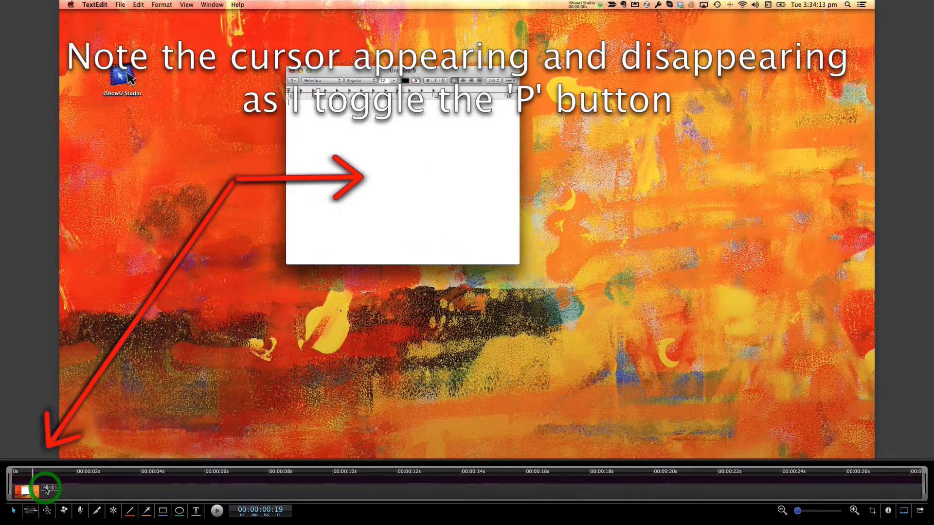
pyautogui.click(78, 446)
pyautogui.click(44, 488)
pyautogui.click(44, 488)
pyautogui.click(44, 488)
pyautogui.click(44, 488)
pyautogui.click(44, 488)
pyautogui.click(45, 488)
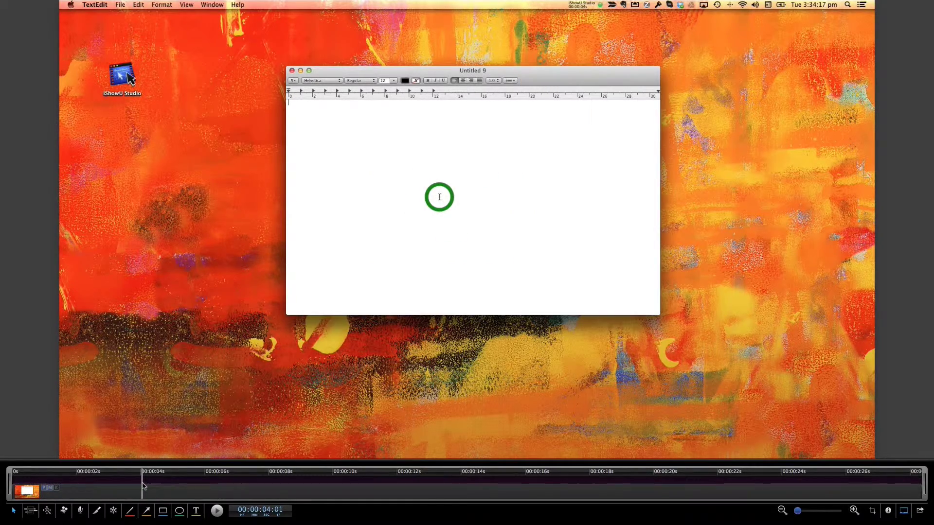
# Toggle the clip's keystroke display and rotate the text banner to about 331°
pyautogui.click(57, 489)
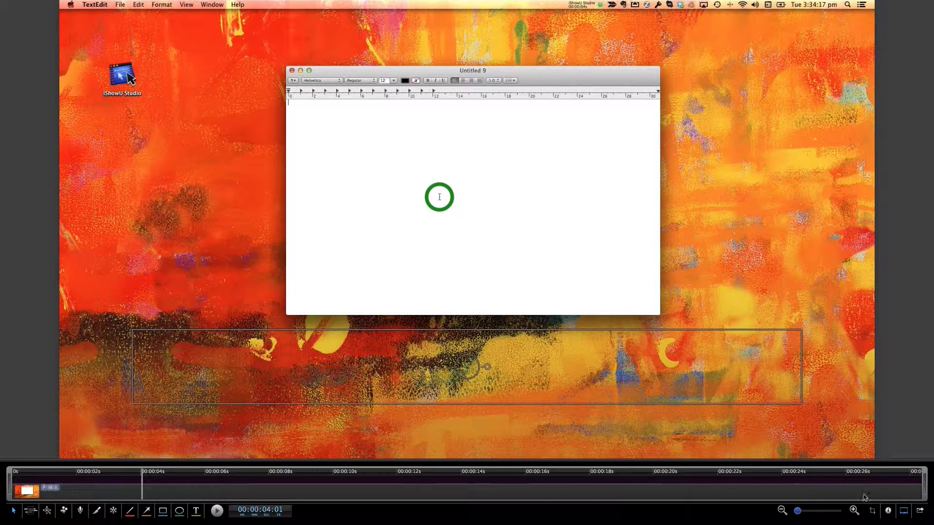
pyautogui.click(888, 511)
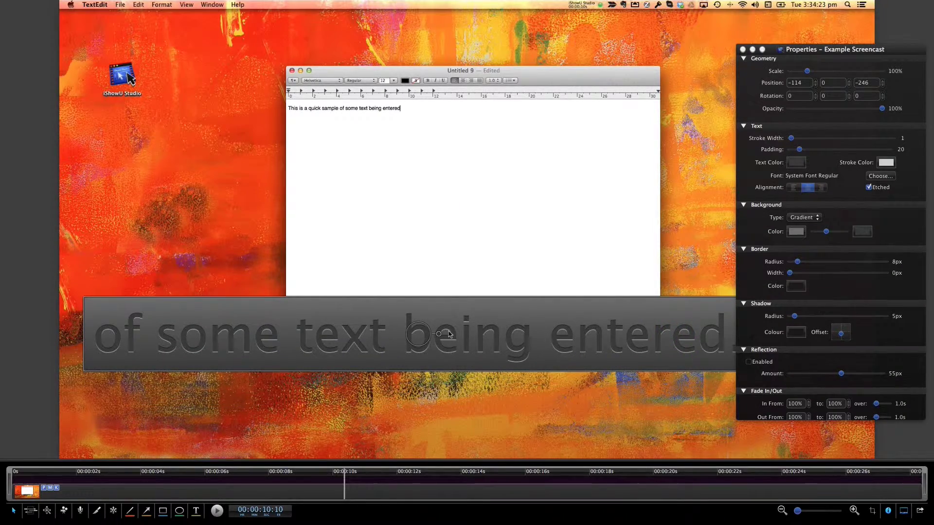
pyautogui.moveTo(448, 331); pyautogui.dragTo(511, 193)
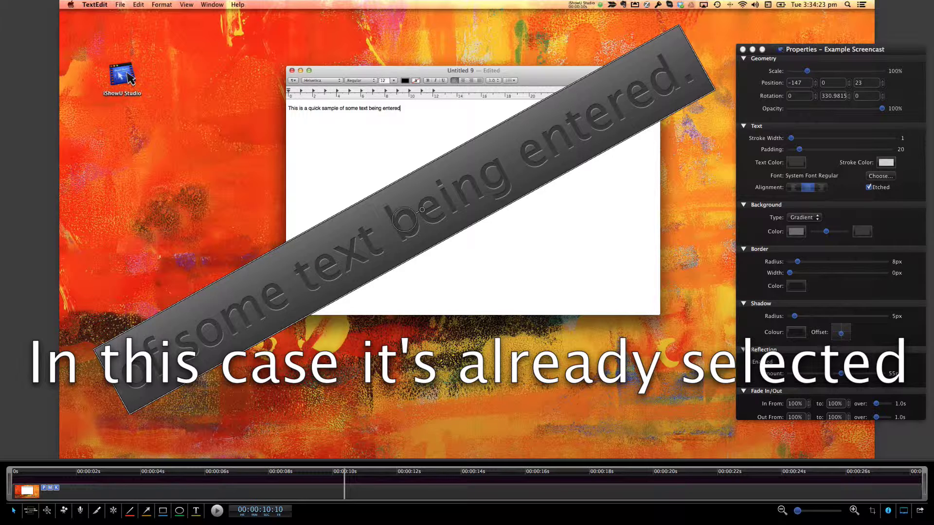
pyautogui.click(188, 488)
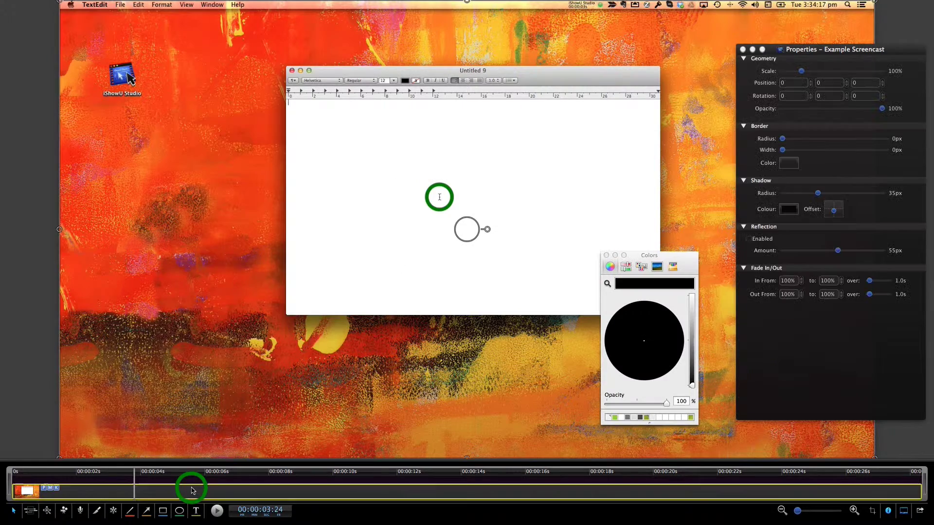
# Edit the clip's keyboard animation into a green diagonal banner showing 'This is a'
pyautogui.rightClick(188, 487)
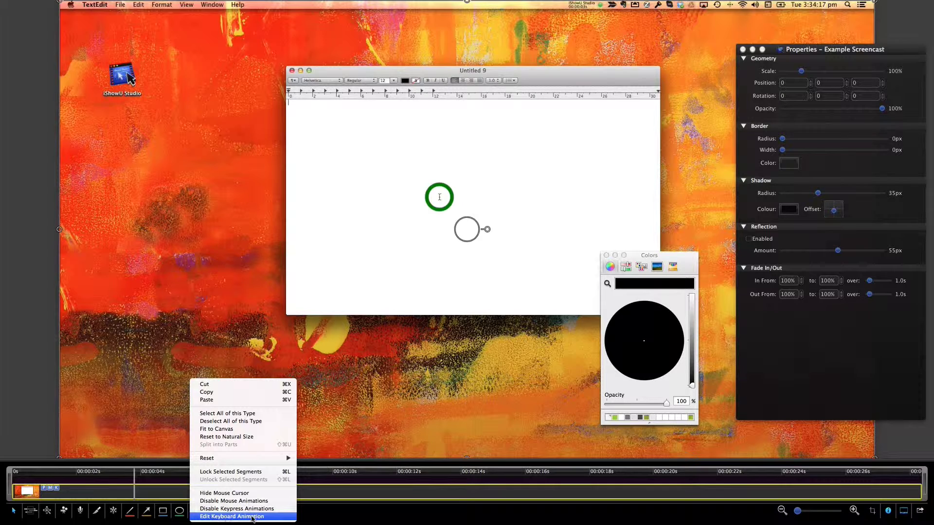
pyautogui.click(281, 517)
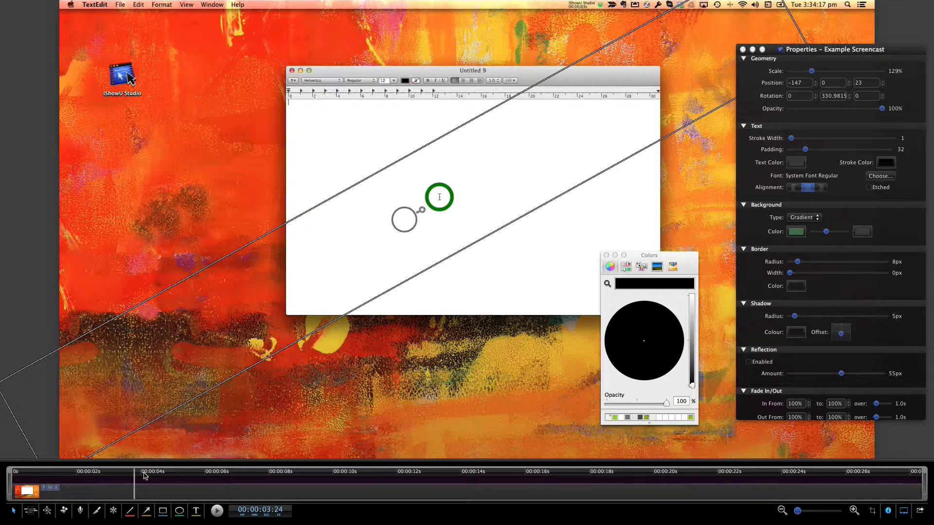
pyautogui.moveTo(147, 474); pyautogui.dragTo(180, 479)
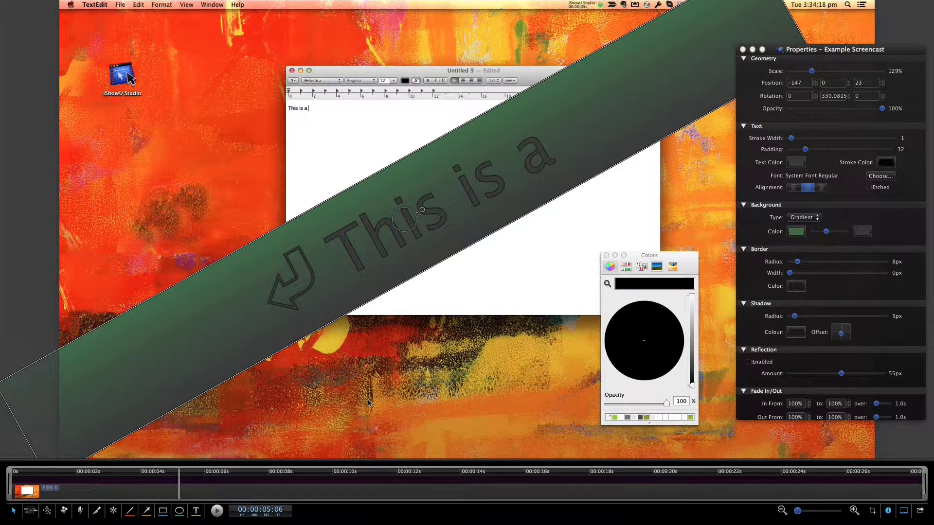
pyautogui.click(336, 453)
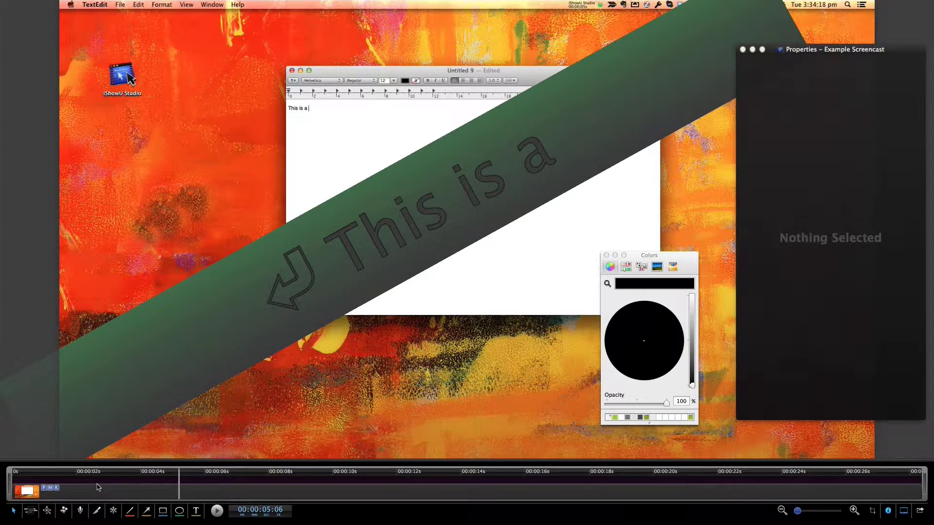
# Split the screencast into five clips at about 4.2 s, 7.8 s and later points
pyautogui.press('s')
pyautogui.click(152, 491)
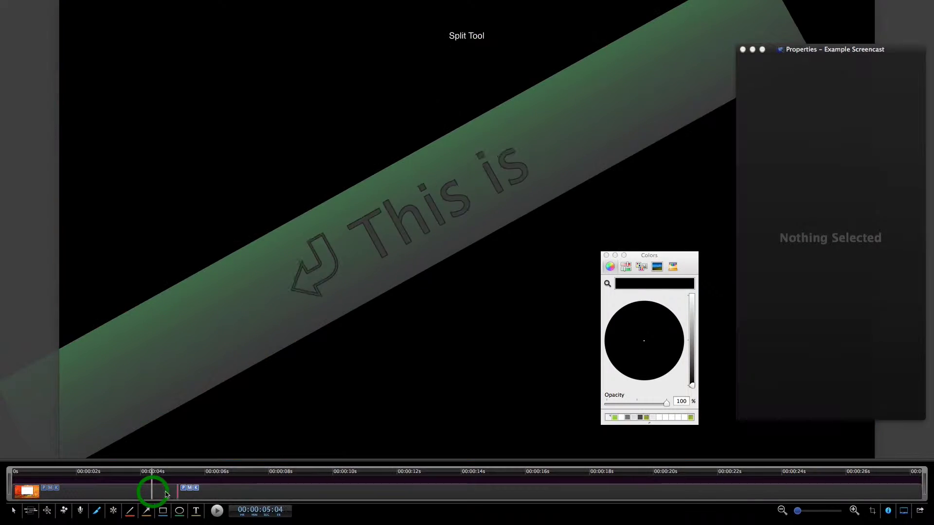
pyautogui.click(252, 494)
pyautogui.click(356, 492)
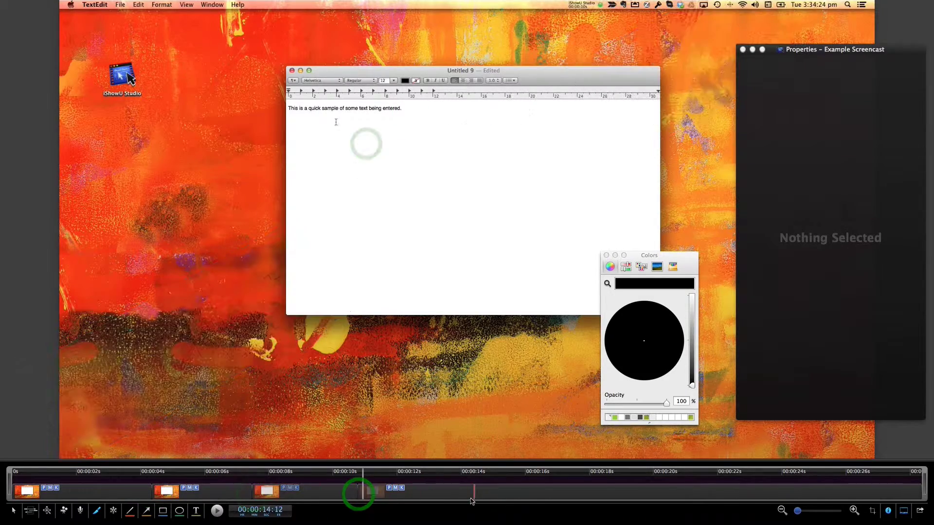
pyautogui.click(478, 494)
pyautogui.moveTo(414, 500); pyautogui.dragTo(192, 491)
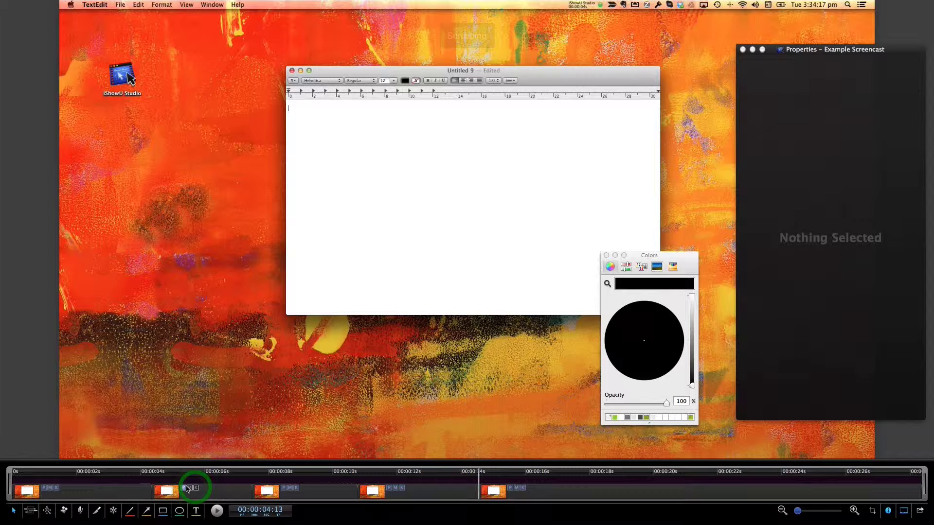
# Toggle pointer, mouse and keystroke visualizations on the third, fourth and fifth clips
pyautogui.click(288, 490)
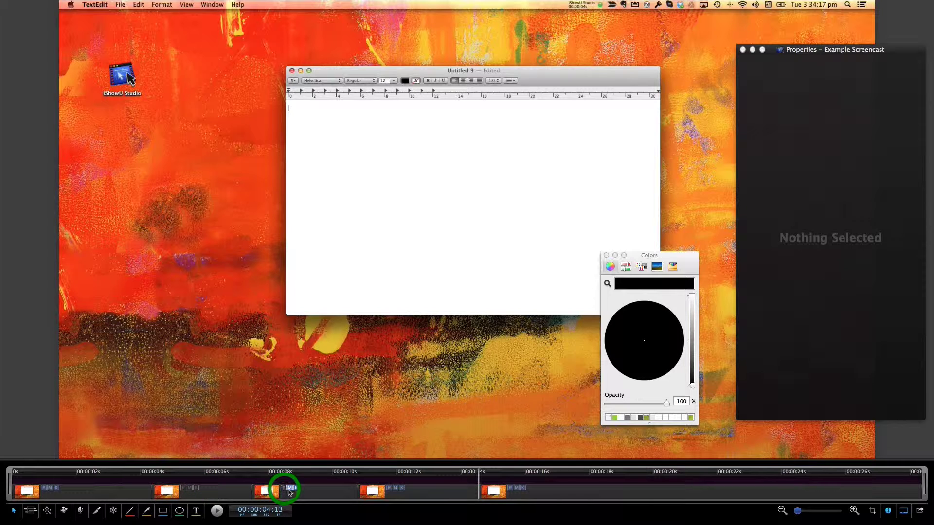
pyautogui.click(402, 490)
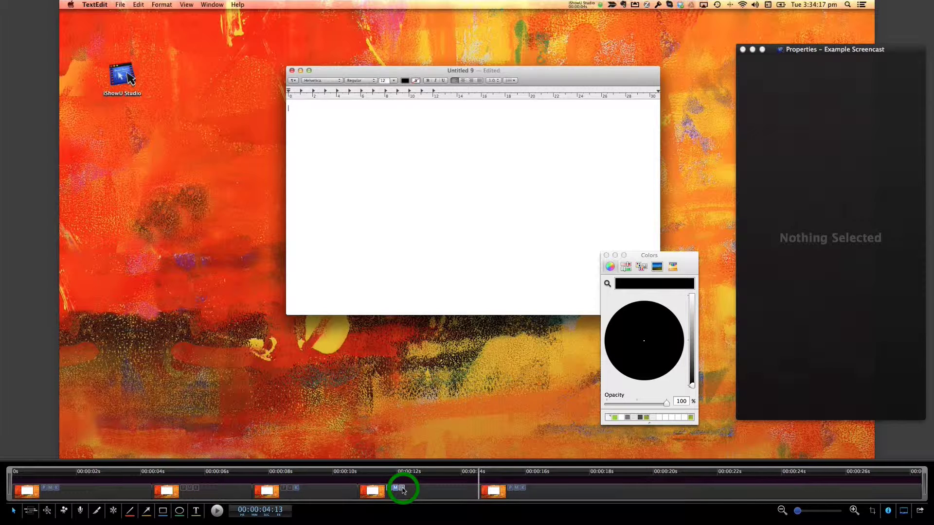
pyautogui.click(516, 489)
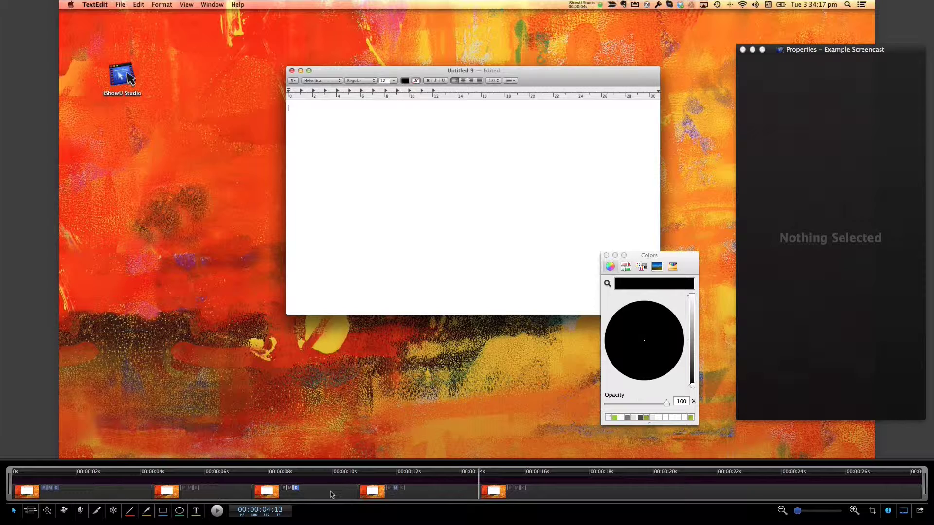
pyautogui.moveTo(327, 474); pyautogui.dragTo(307, 475)
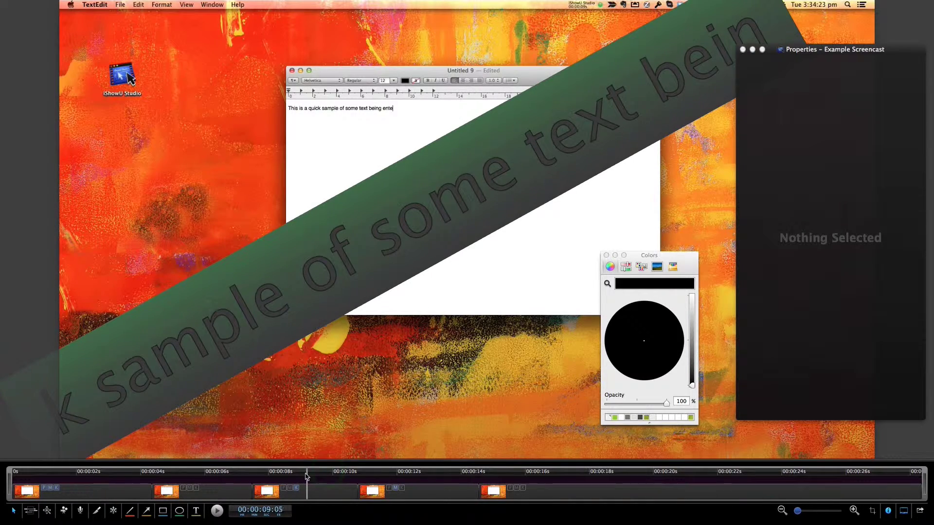
pyautogui.click(296, 489)
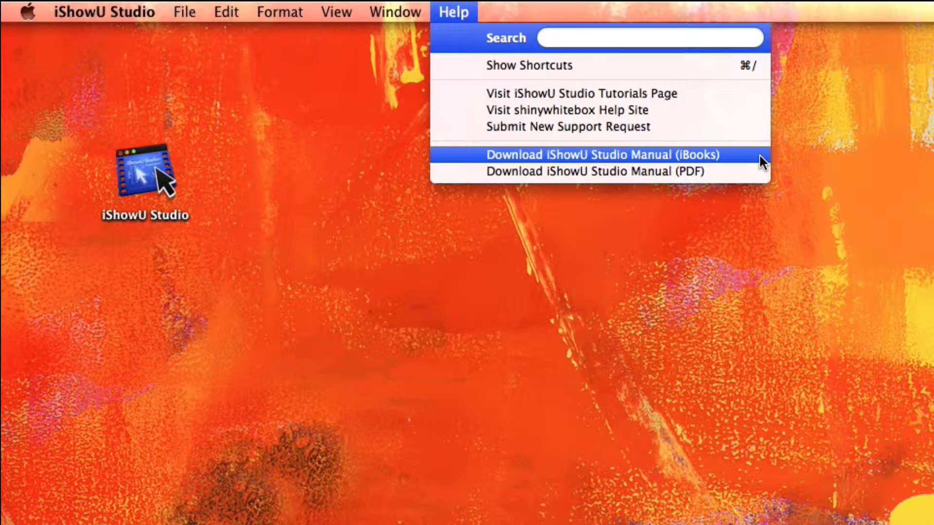
# Download the iBooks edition of the iShowU Studio manual from the Help menu
pyautogui.click(760, 157)
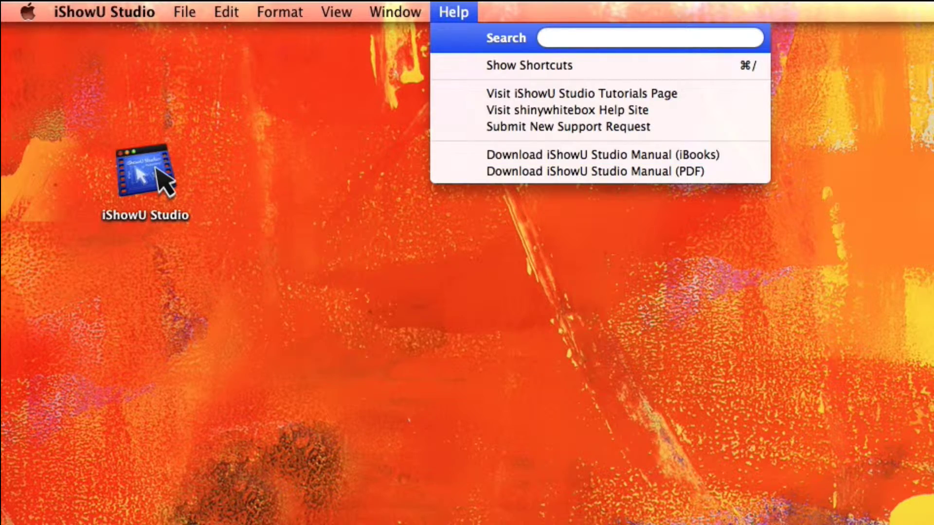